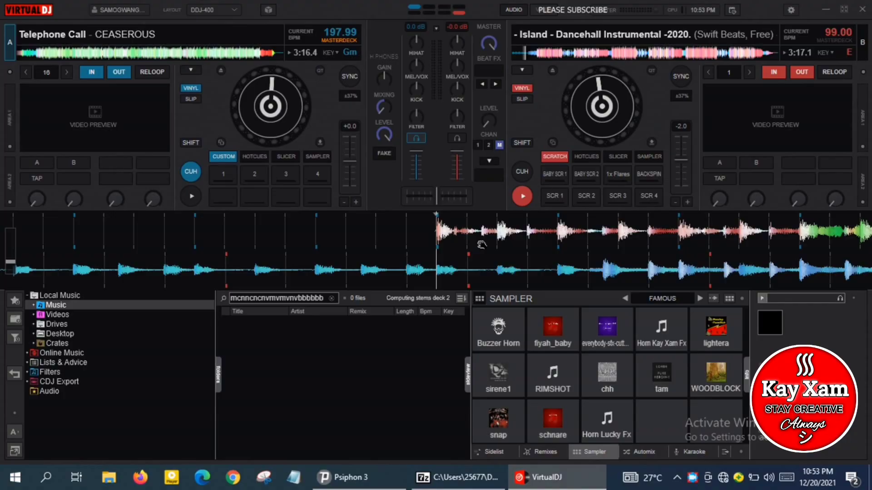
Step: Stutter-play Telephone Call on deck A, restarting it repeatedly from the beginning of the track
{"action": "key", "text": "space"}
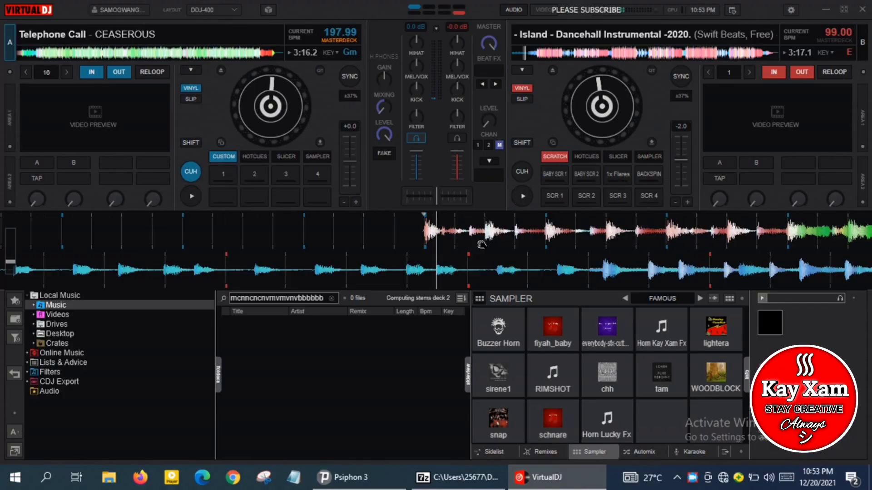
{"action": "key", "text": "space"}
{"action": "key", "text": "space"}
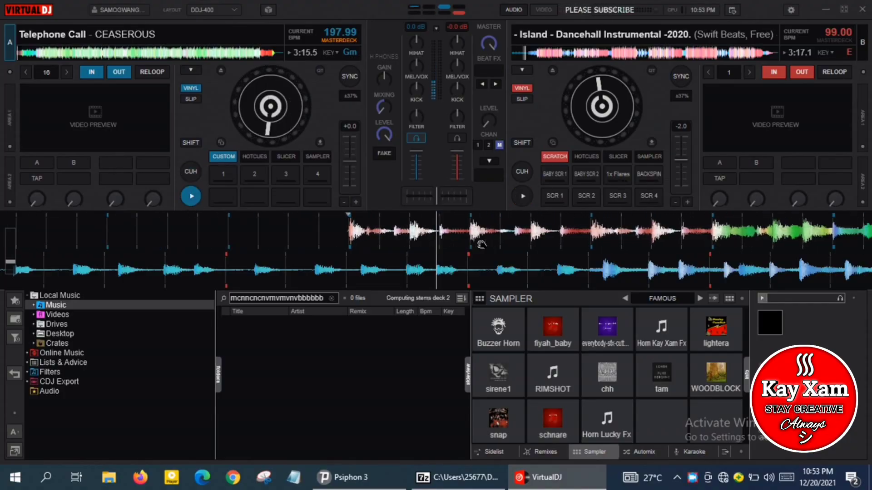
{"action": "key", "text": "6"}
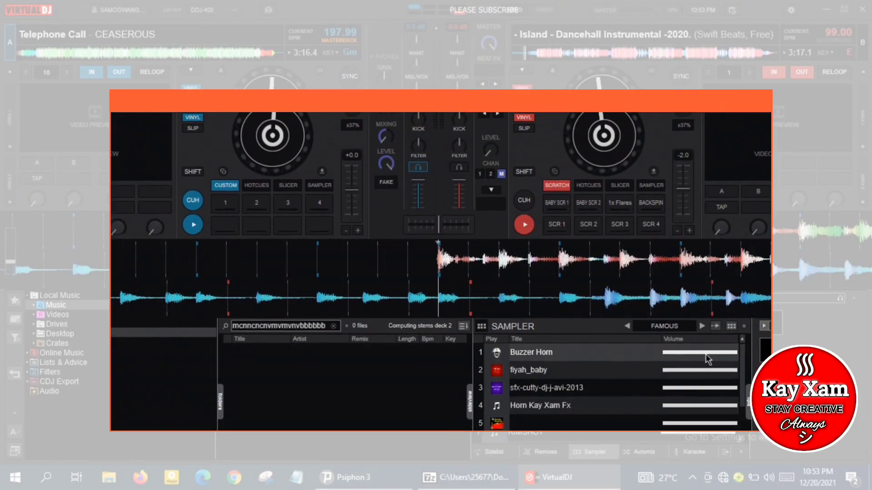
Step: Lower the volumes of the first five samples in the FAMOUS bank and switch the sampler to trigger pad view
{"action": "left_click", "coordinate": [706, 353]}
{"action": "left_click", "coordinate": [700, 371]}
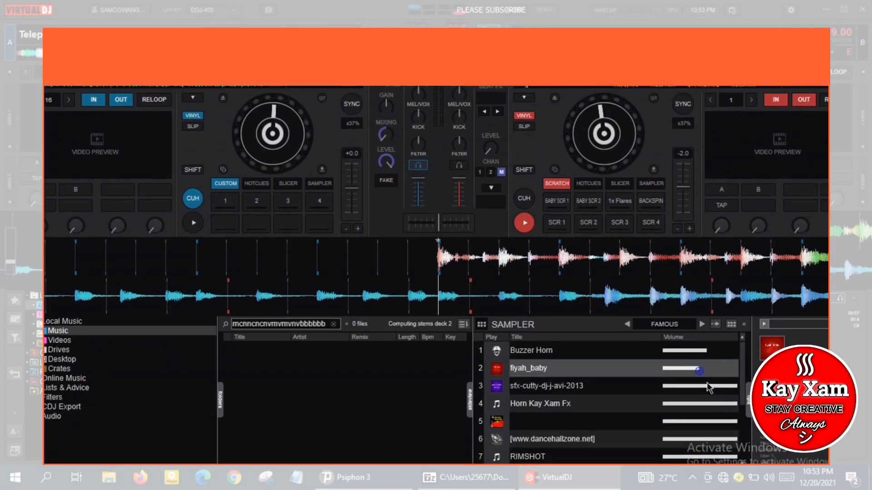
{"action": "left_click", "coordinate": [707, 385]}
{"action": "left_click", "coordinate": [704, 405]}
{"action": "left_click", "coordinate": [706, 419]}
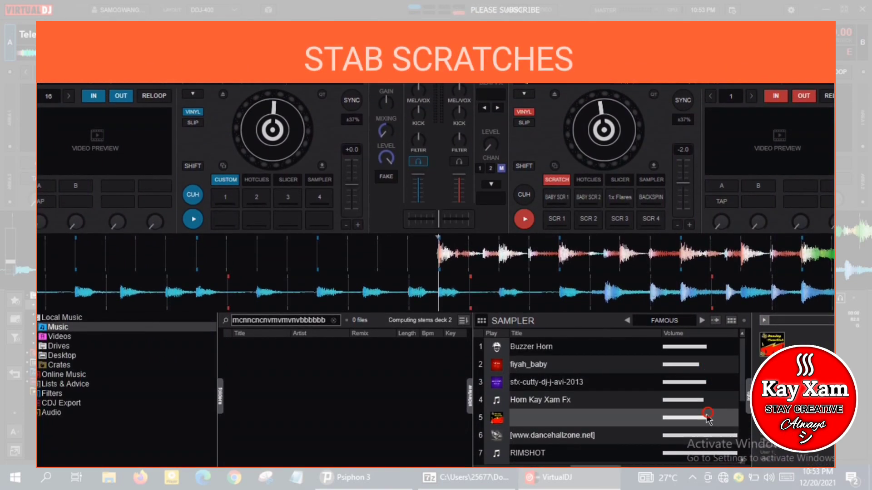
{"action": "scroll", "coordinate": [722, 354], "scroll_direction": "down", "scroll_amount": 2}
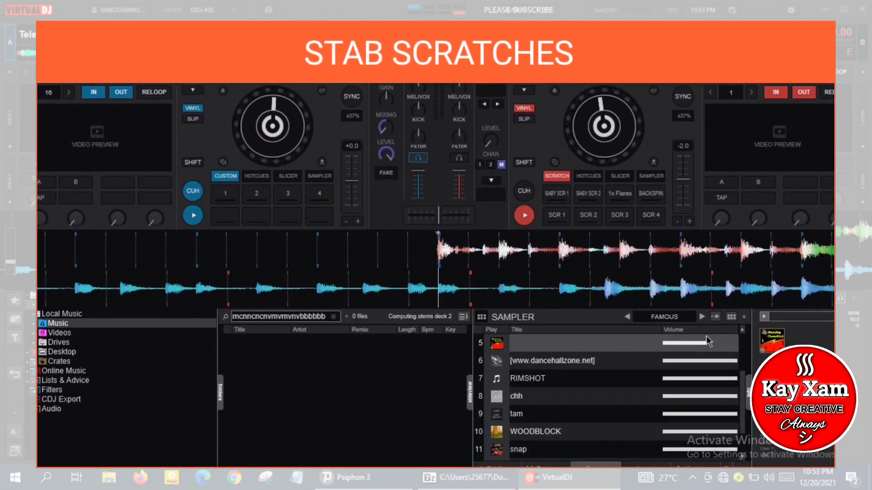
{"action": "left_click", "coordinate": [731, 318]}
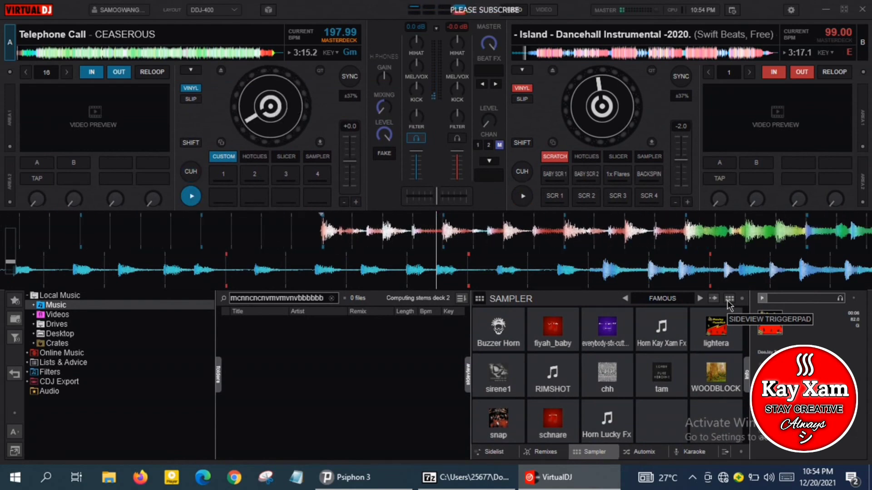
{"action": "key", "text": "n"}
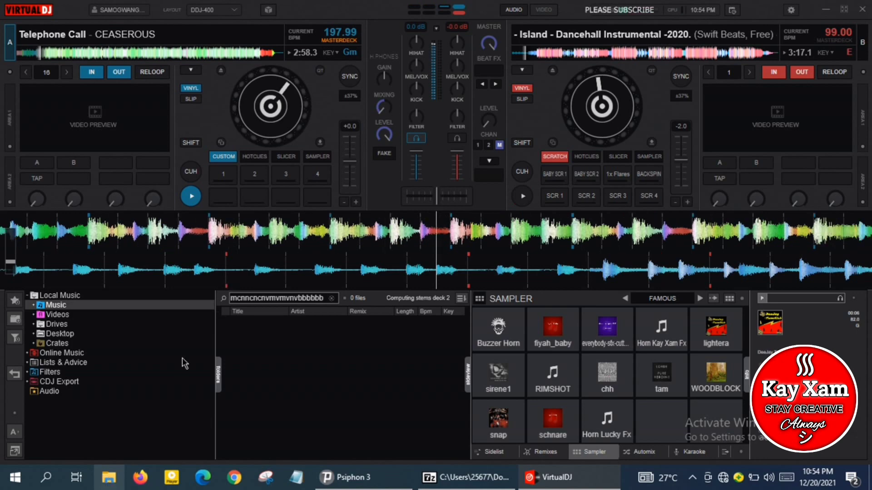
Step: Load Ceaserous - Telephone Call.mp3 from the Downloads folder in File Explorer onto deck B and close File Explorer
{"action": "left_click", "coordinate": [108, 477]}
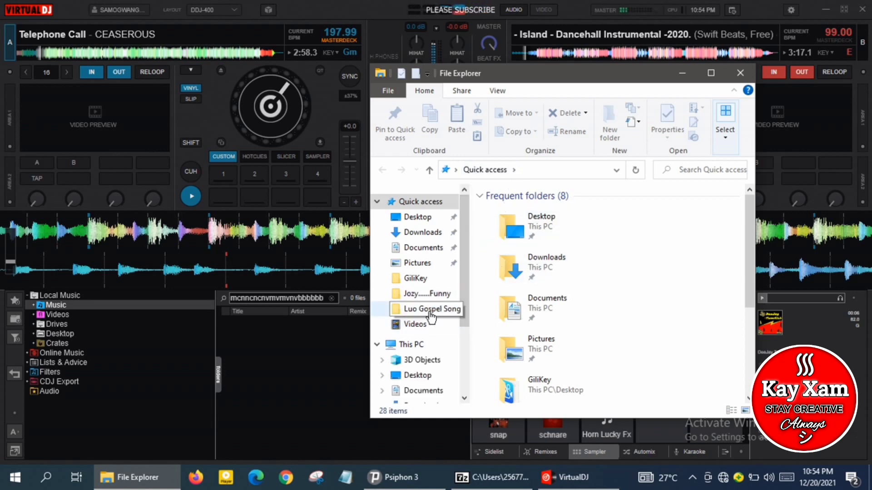
{"action": "left_click", "coordinate": [421, 233]}
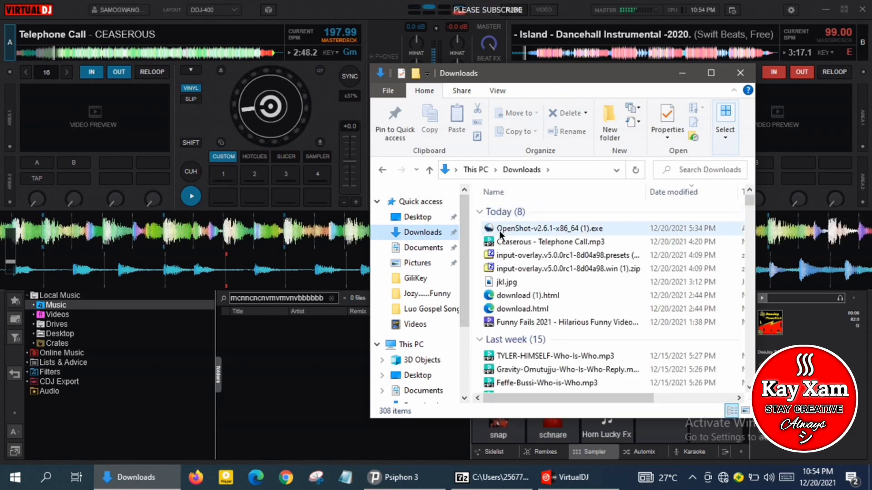
{"action": "left_click", "coordinate": [503, 236]}
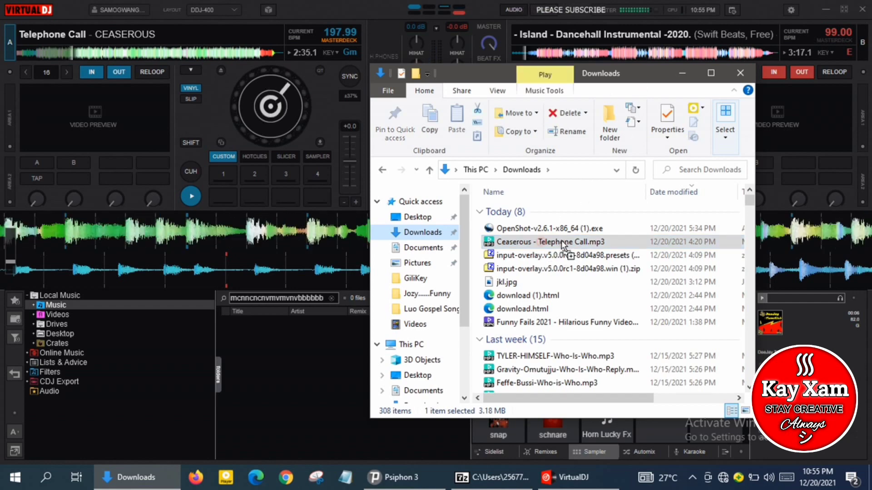
{"action": "left_click_drag", "start_coordinate": [561, 241], "coordinate": [682, 55]}
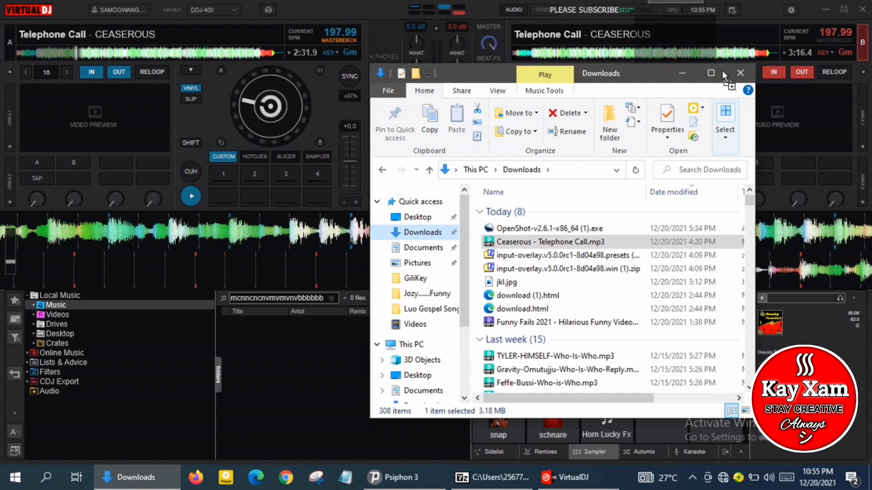
{"action": "left_click", "coordinate": [739, 75]}
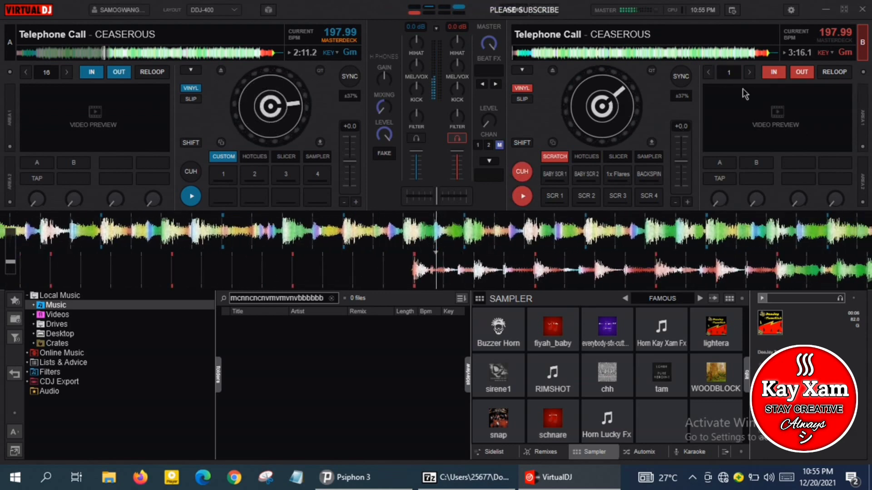
Step: Review the actions mapped to the C, V, N and Space keys in the KAY XAM OFFICIAL keyboard mapping
{"action": "left_click", "coordinate": [791, 10]}
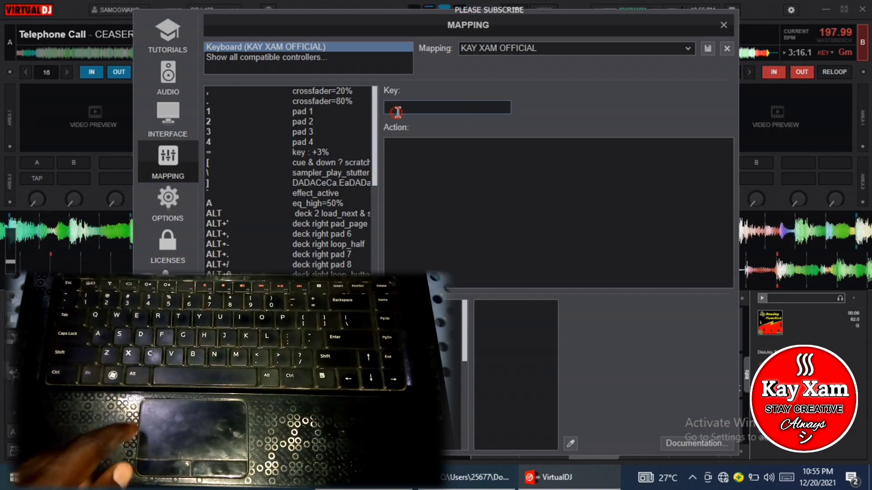
{"action": "key", "text": "c"}
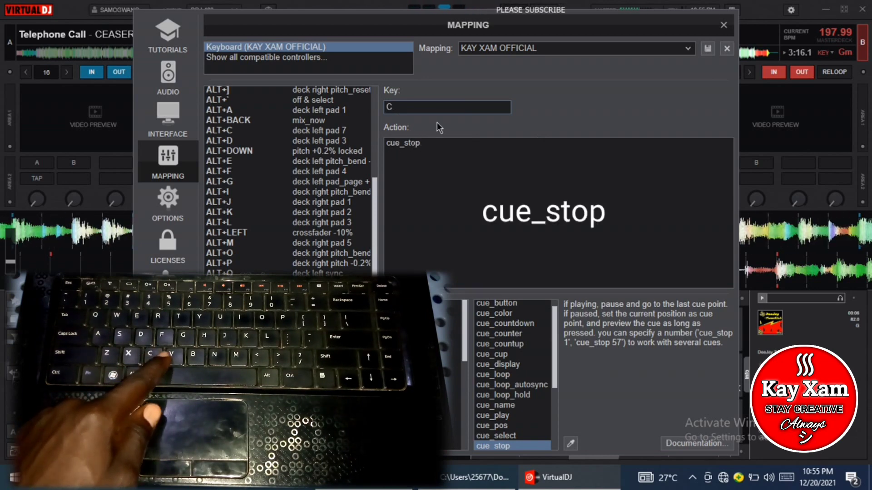
{"action": "key", "text": "v"}
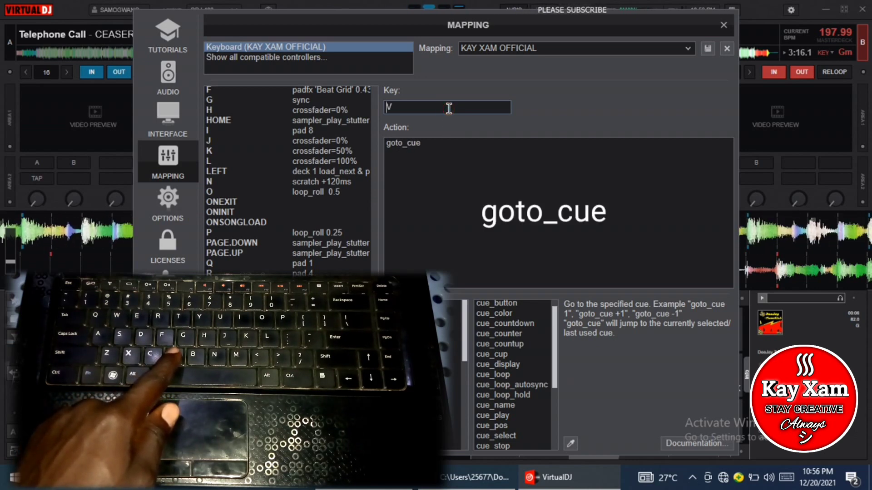
{"action": "key", "text": "n"}
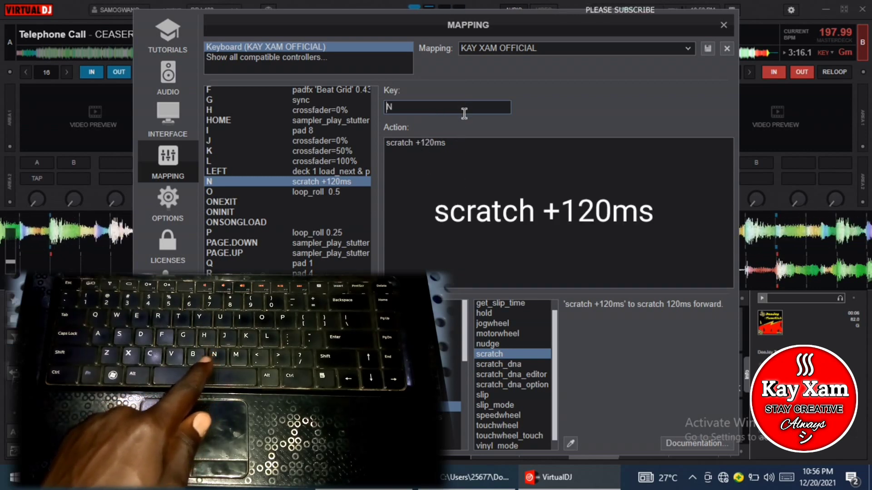
{"action": "key", "text": "space"}
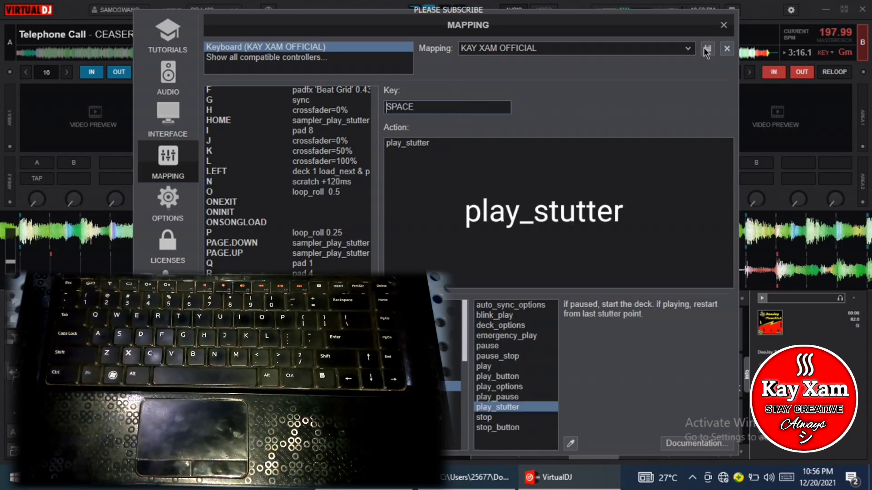
{"action": "left_click", "coordinate": [724, 27]}
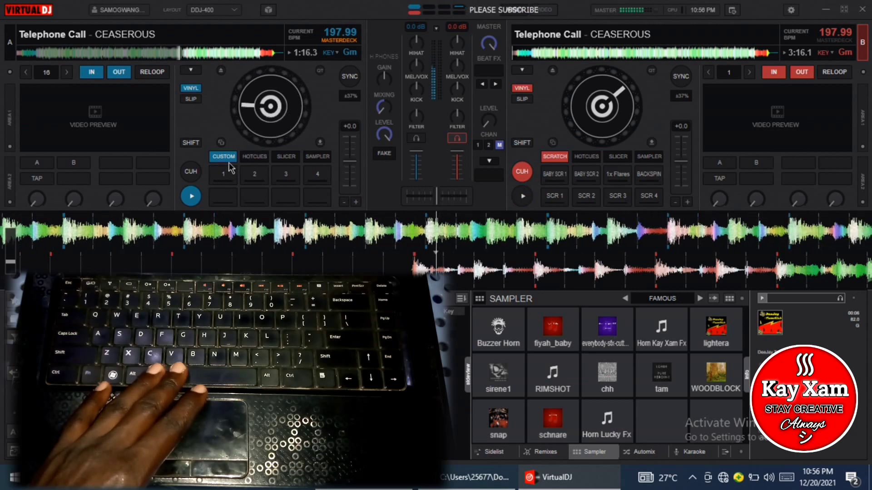
Step: Practise slow stab scratches at deck A's cue point, combining forward scratches, a cue jump and stutter play
{"action": "left_click", "coordinate": [286, 147]}
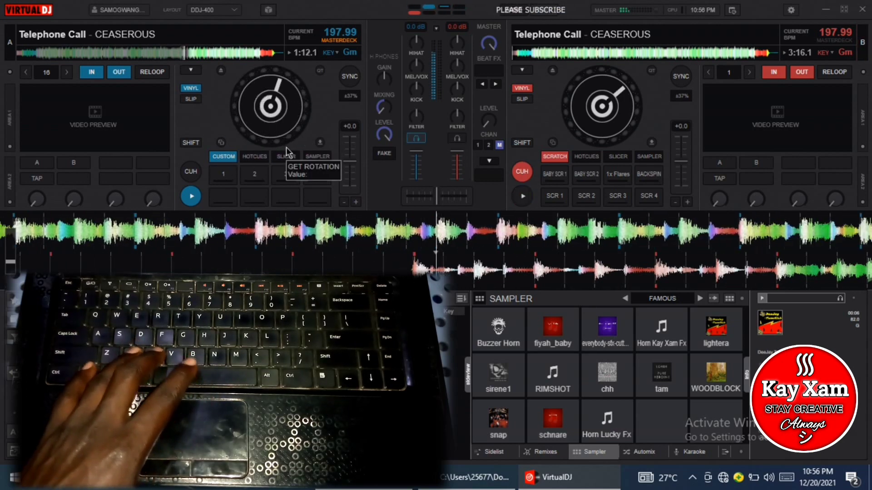
{"action": "key", "text": "b"}
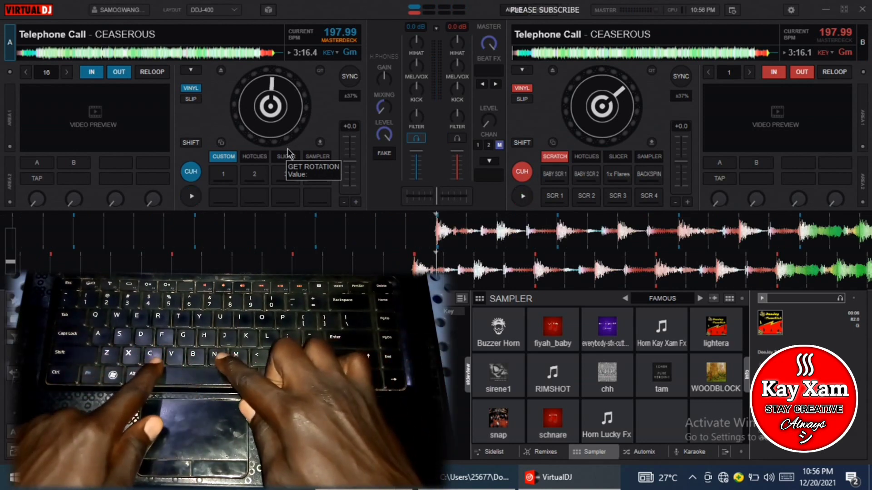
{"action": "key", "text": "n"}
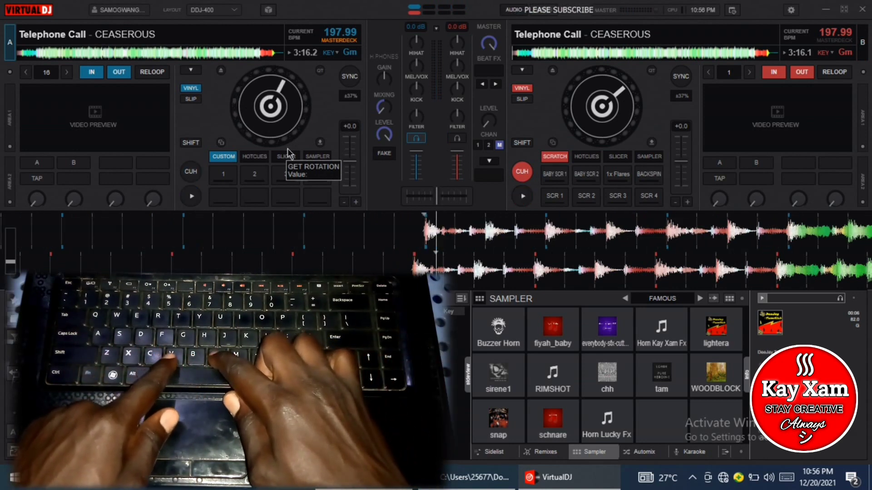
{"action": "key", "text": "v"}
{"action": "key", "text": "space"}
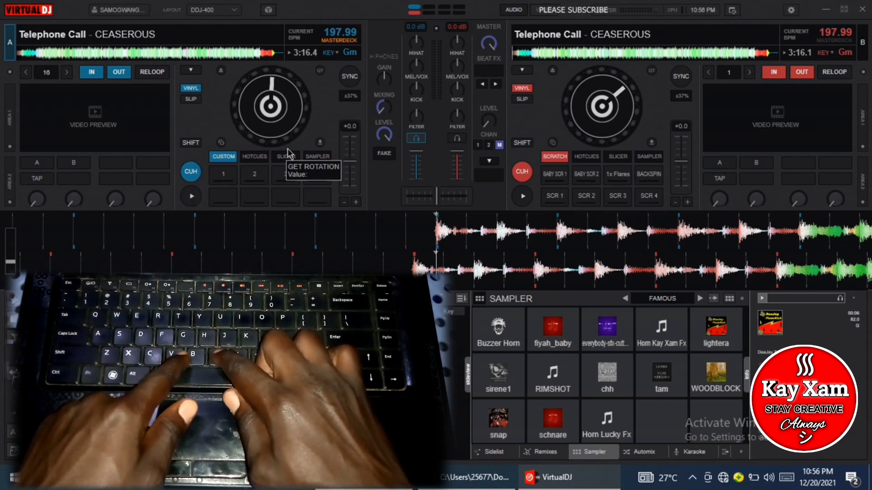
{"action": "key", "text": "n"}
{"action": "key", "text": "n"}
{"action": "key", "text": "space"}
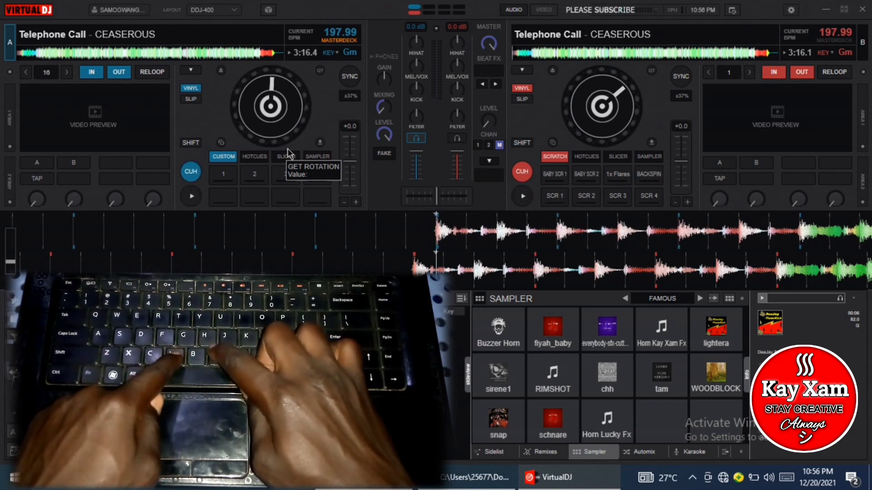
Step: Perform a fast stab scratch on deck A, starting with stutter play and alternating 120 ms forward scratches with jumps to the cue point
{"action": "key", "text": "space"}
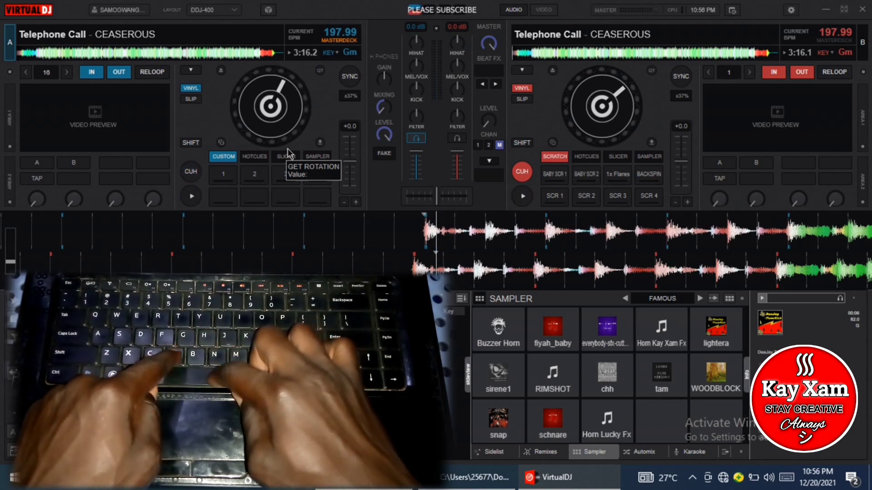
{"action": "key", "text": "space"}
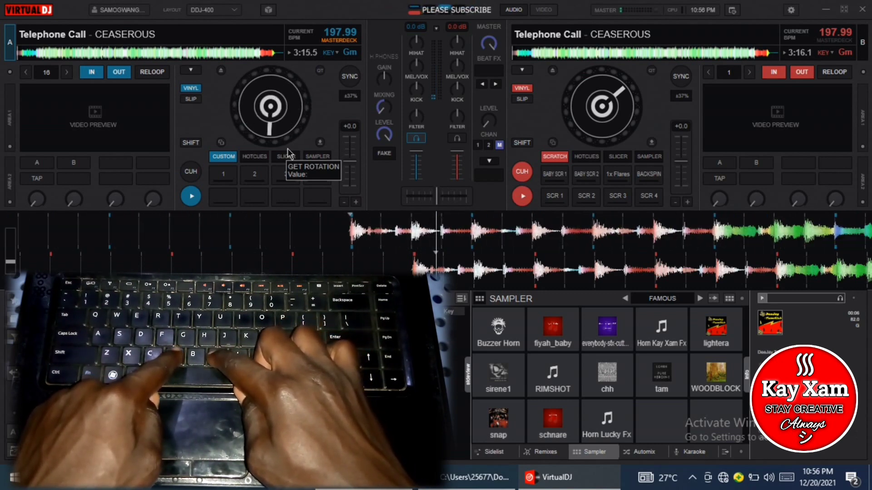
{"action": "key", "text": "n"}
{"action": "key", "text": "v"}
{"action": "key", "text": "n"}
{"action": "key", "text": "v"}
{"action": "key", "text": "n"}
{"action": "key", "text": "n"}
{"action": "key", "text": "v"}
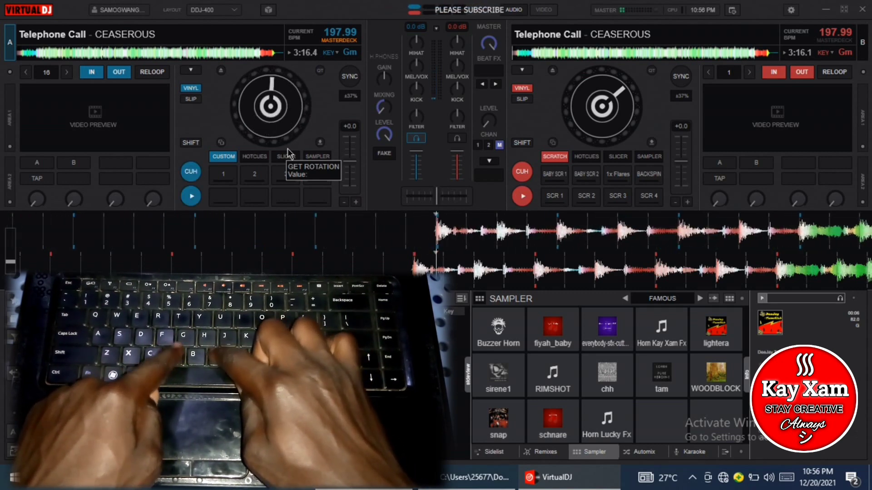
Step: Cut Telephone Call rhythmically on deck A with stutter play and cue jumps, finishing with cue stops and a restart
{"action": "key", "text": "space"}
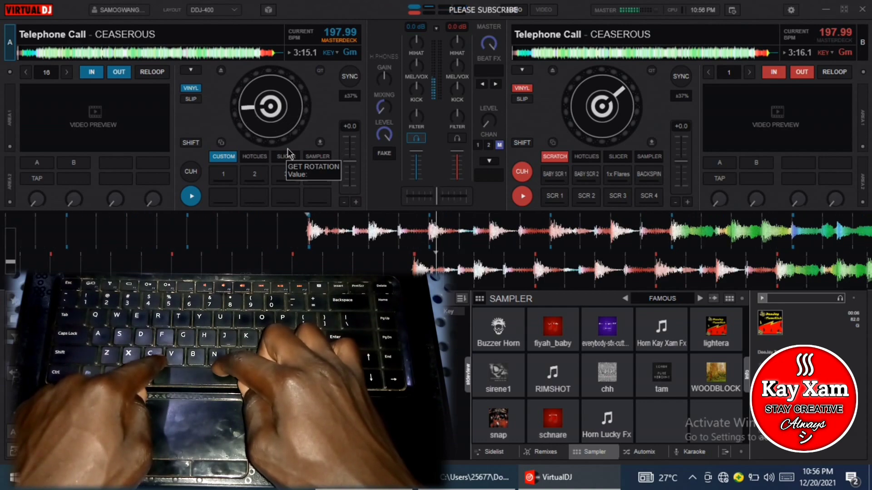
{"action": "key", "text": "v"}
{"action": "key", "text": "space"}
{"action": "key", "text": "v"}
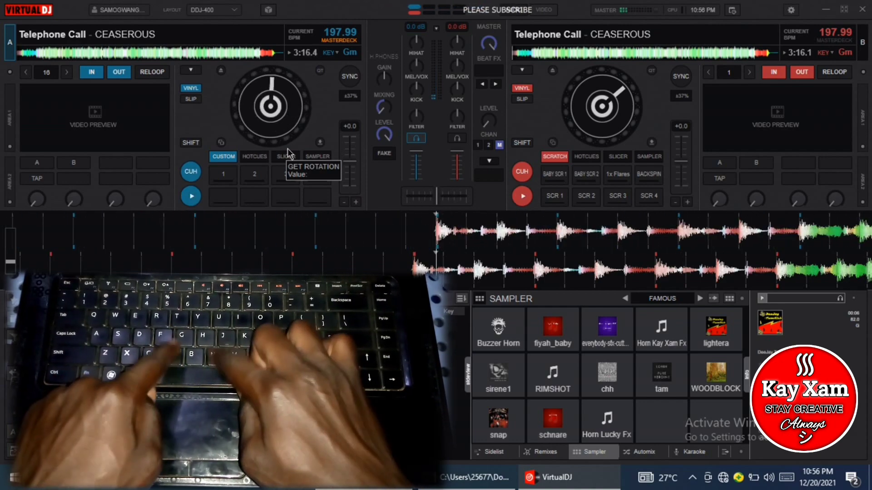
{"action": "key", "text": "space"}
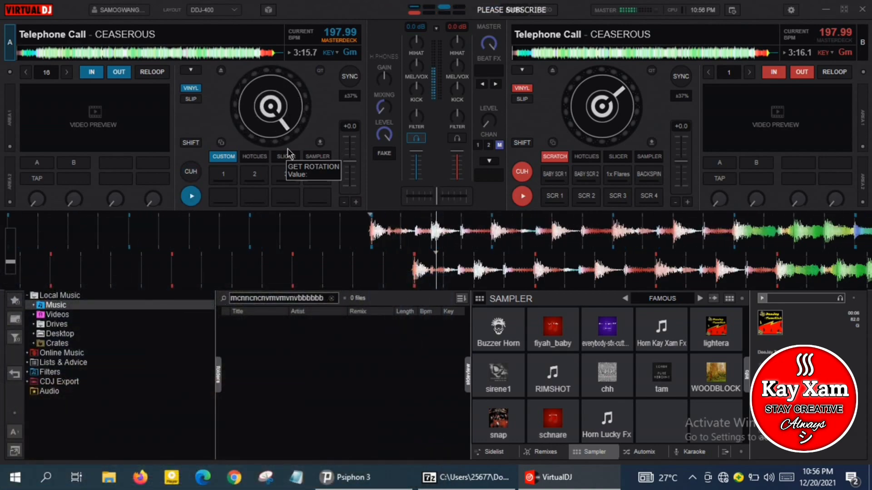
{"action": "key", "text": "c"}
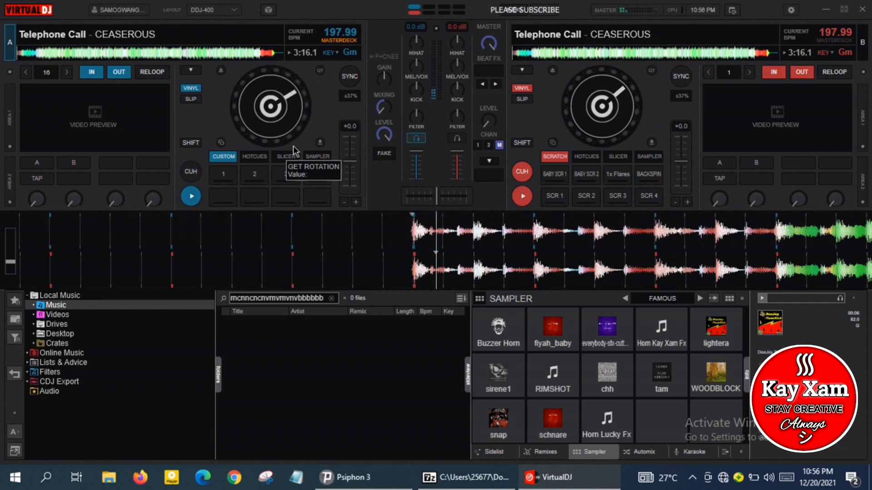
{"action": "key", "text": "c"}
{"action": "key", "text": "space"}
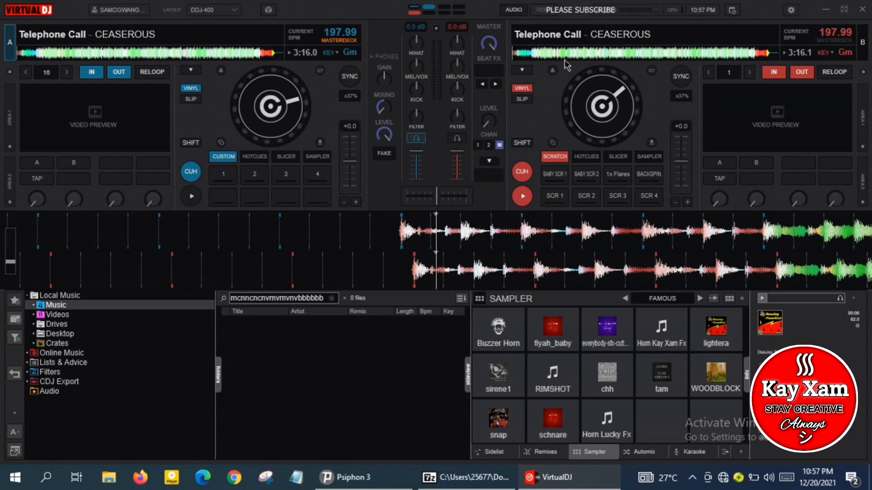
Step: Rewind decks B and A to the start of Telephone Call and stutter-play deck A repeatedly from there
{"action": "left_click_drag", "start_coordinate": [563, 54], "coordinate": [489, 58]}
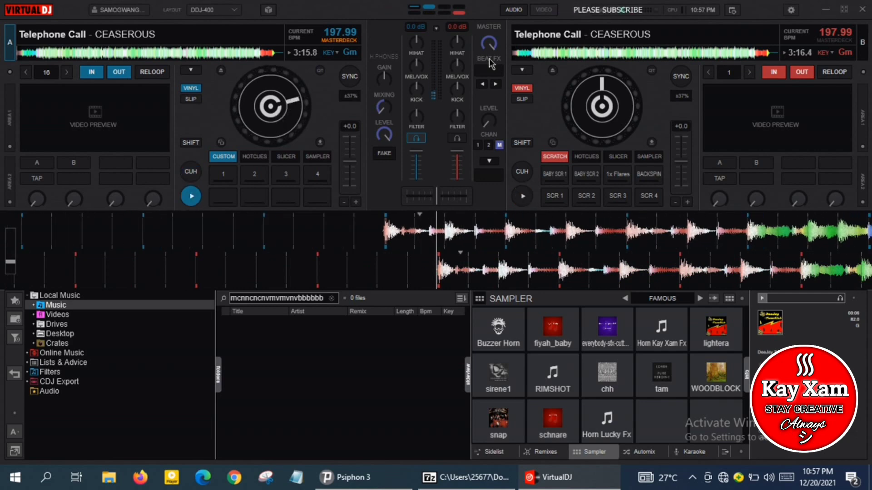
{"action": "left_click_drag", "start_coordinate": [469, 240], "coordinate": [503, 232]}
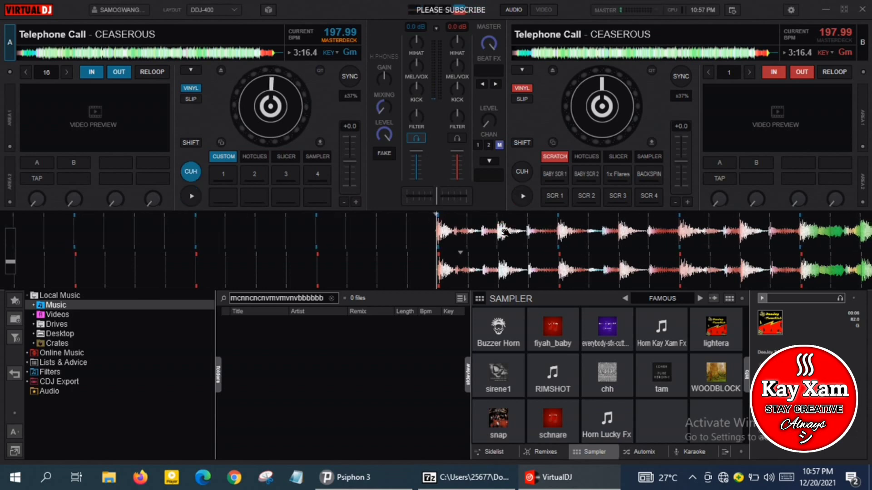
{"action": "key", "text": "space"}
{"action": "key", "text": "space"}
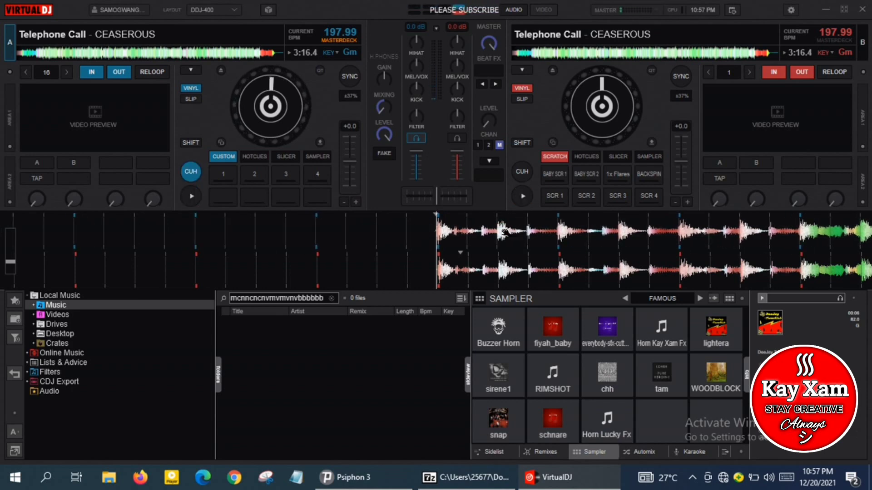
{"action": "key", "text": "space"}
{"action": "key", "text": "space"}
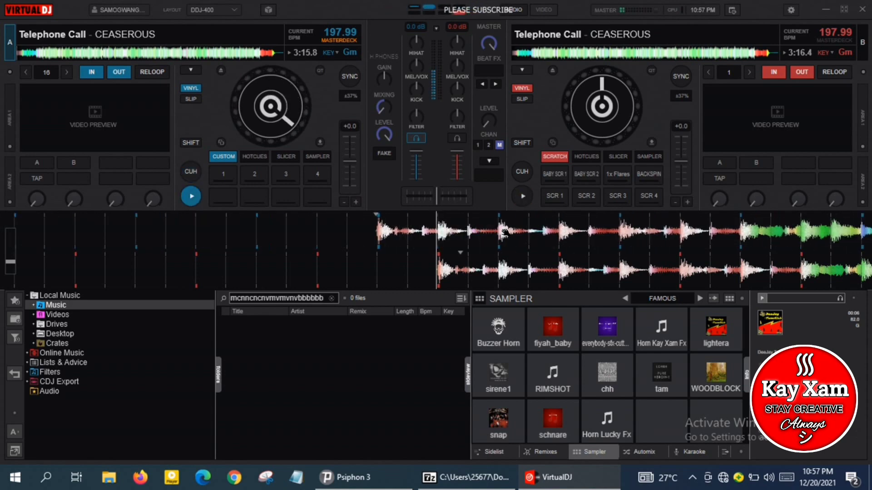
{"action": "key", "text": "space"}
{"action": "key", "text": "space"}
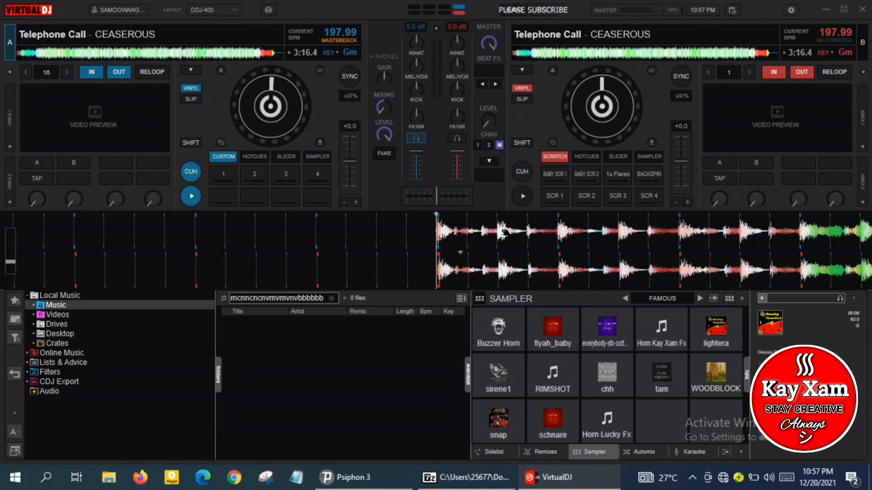
Step: Search the Music library for mn and restart Telephone Call on deck A
{"action": "type", "text": "m"}
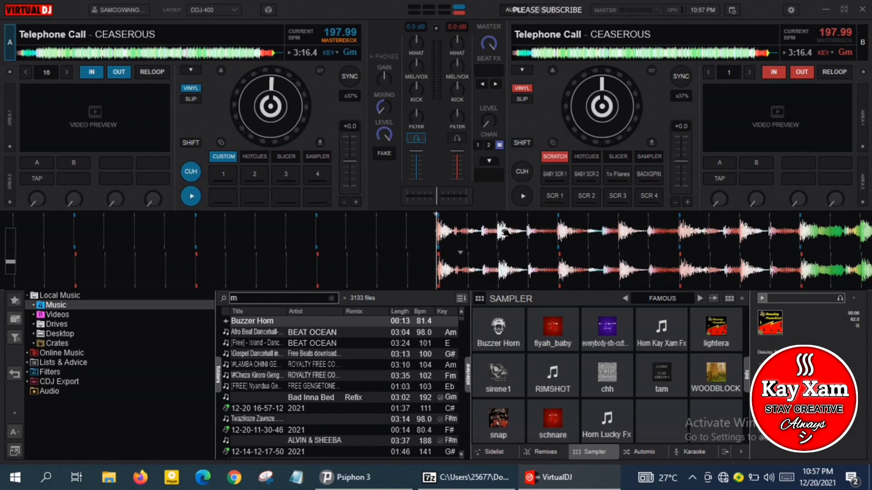
{"action": "type", "text": "n"}
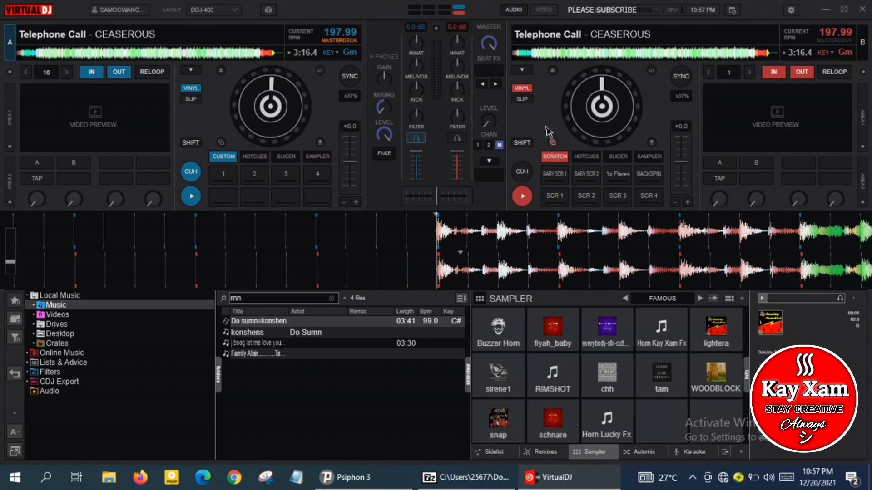
{"action": "key", "text": "space"}
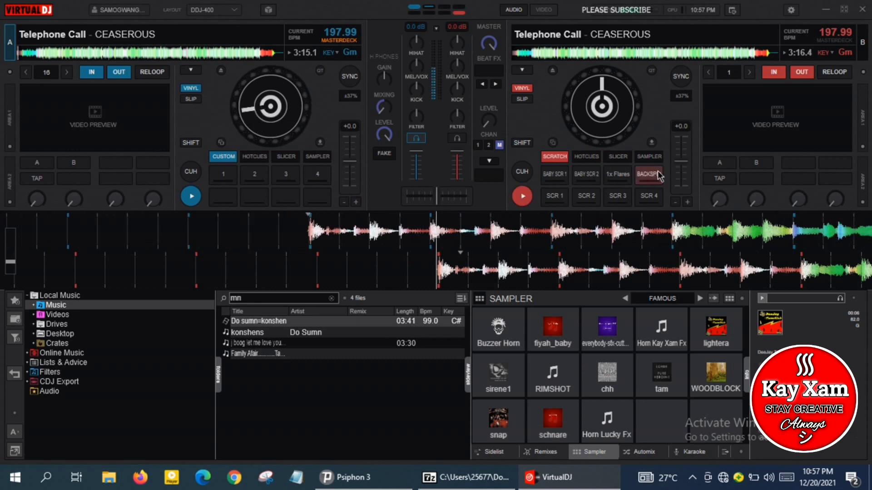